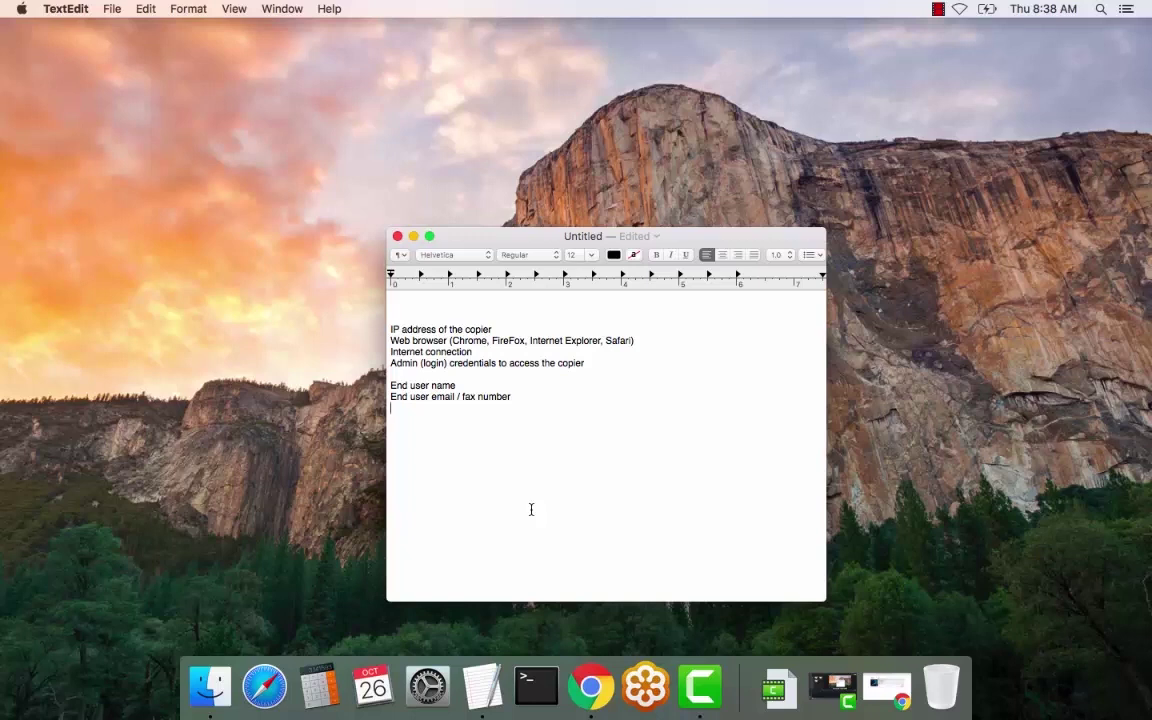
Minimize the requirements note and bring back the browser showing the copier's login page
{"action": "left_click", "coordinate": [413, 236]}
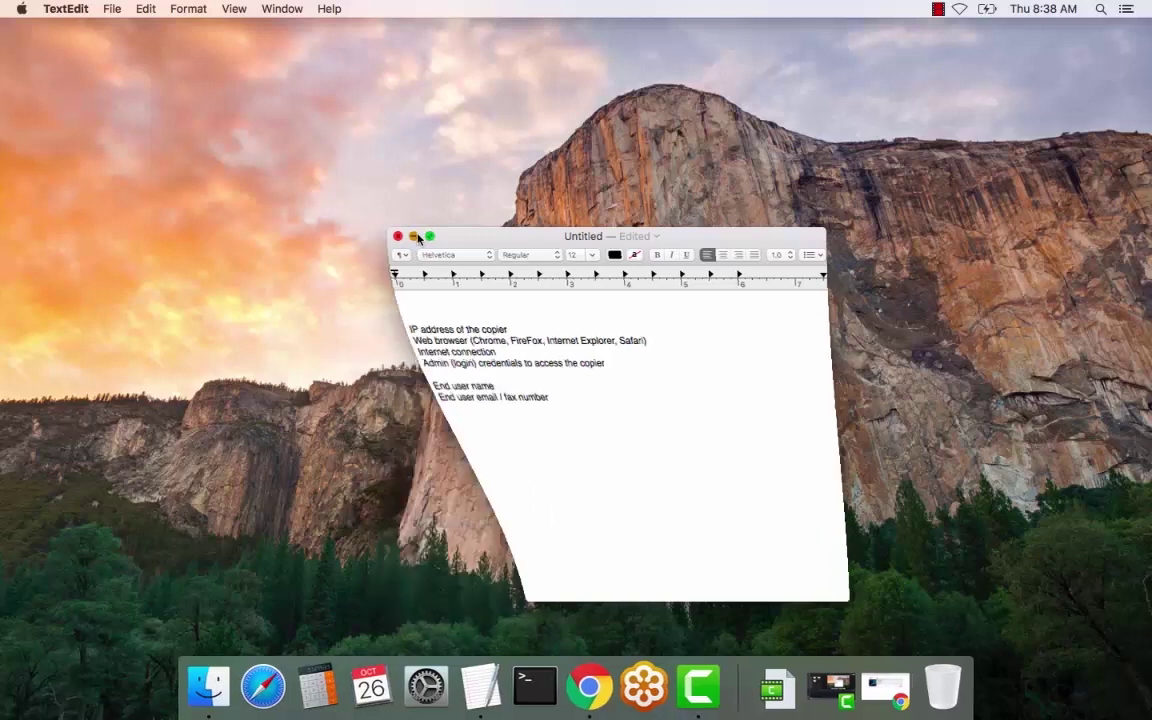
{"action": "left_click", "coordinate": [563, 686]}
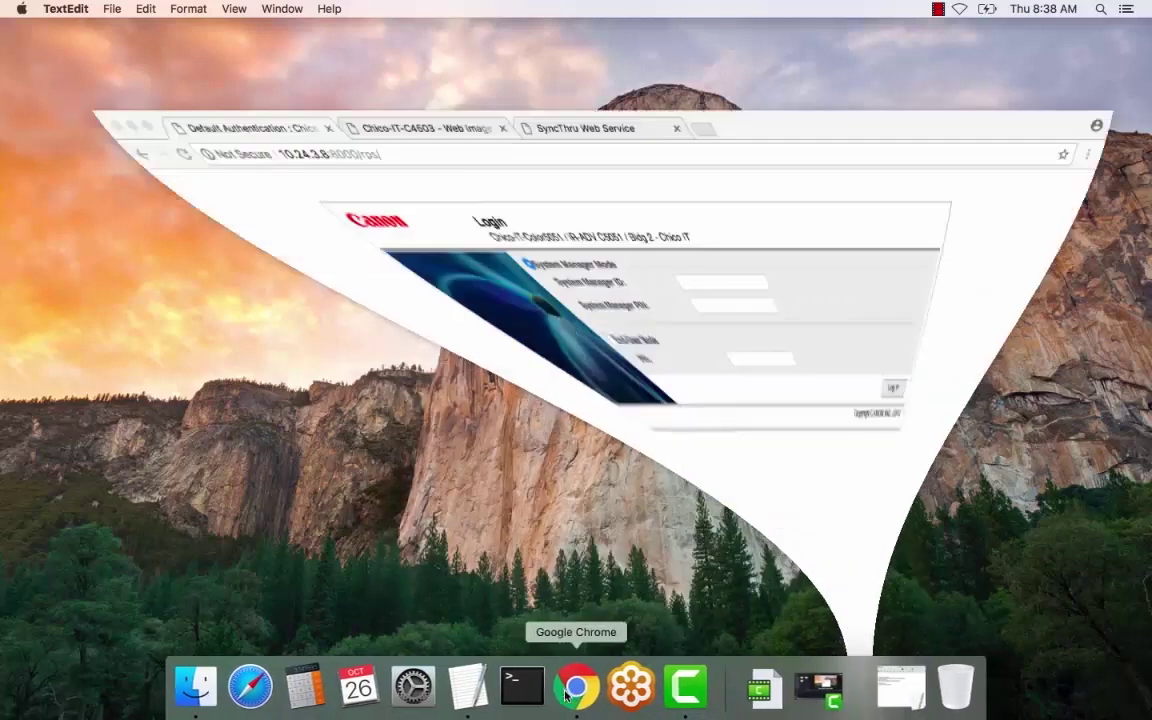
{"action": "left_click", "coordinate": [376, 88]}
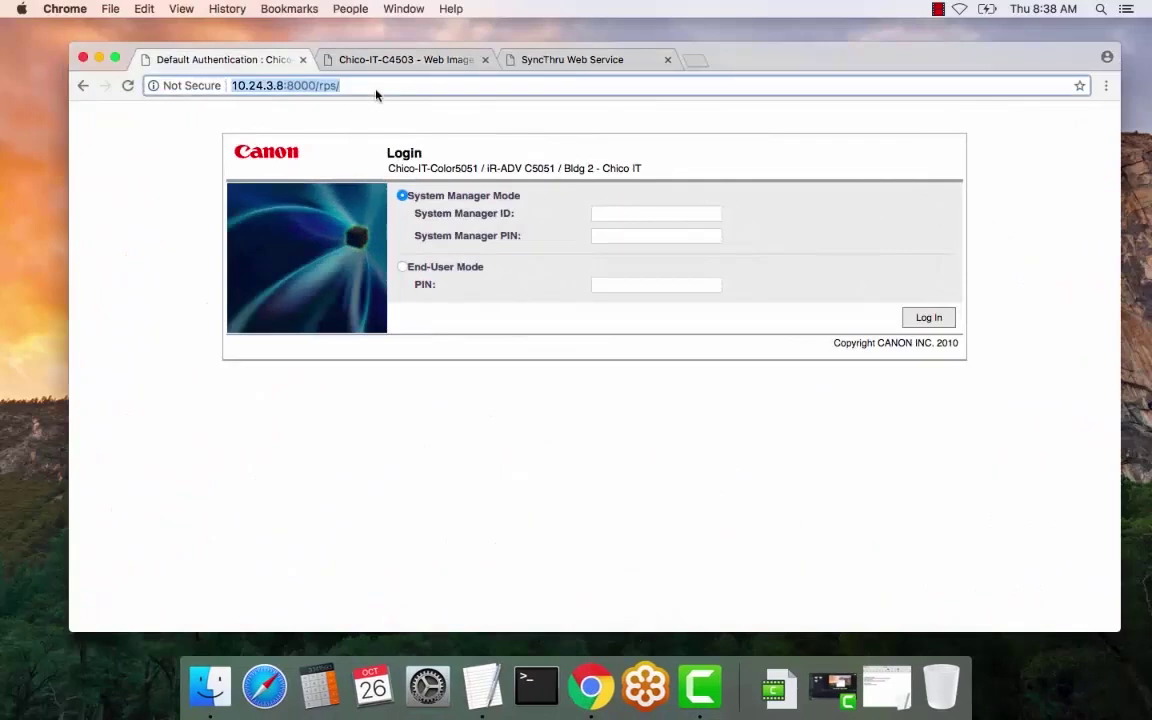
Log in with the system manager ID and PIN, declining the default PIN change
{"action": "left_click", "coordinate": [624, 214]}
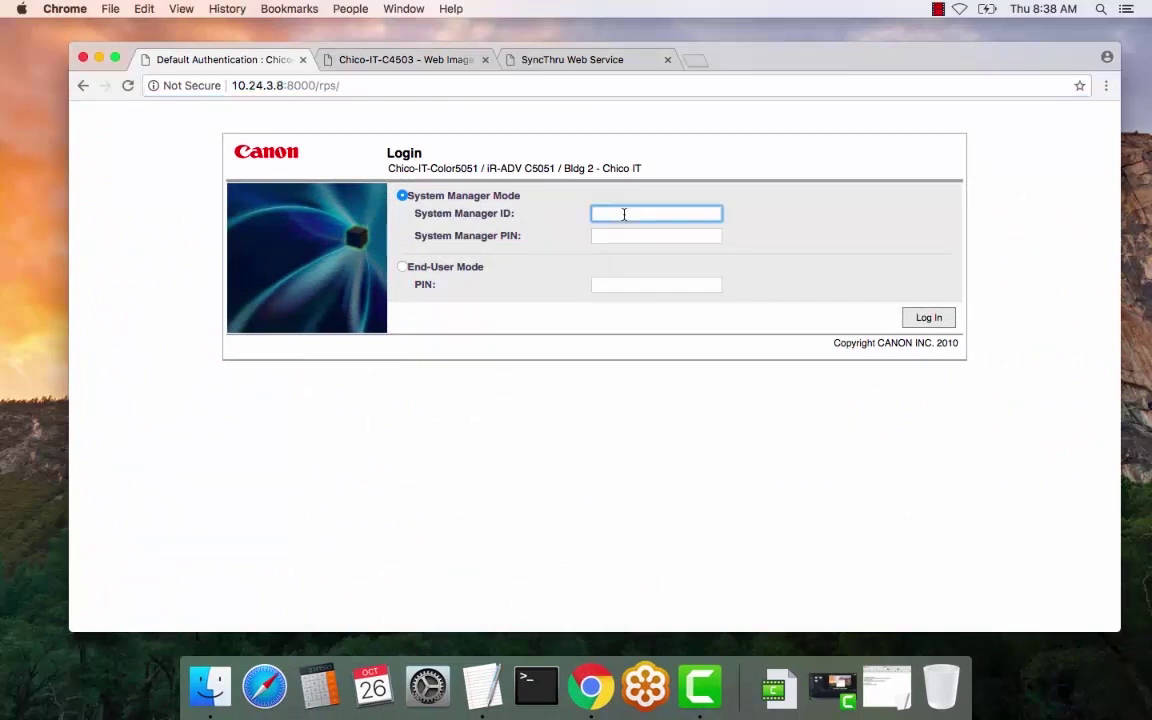
{"action": "type", "text": "7654321"}
{"action": "left_click", "coordinate": [677, 237]}
{"action": "type", "text": "7654321"}
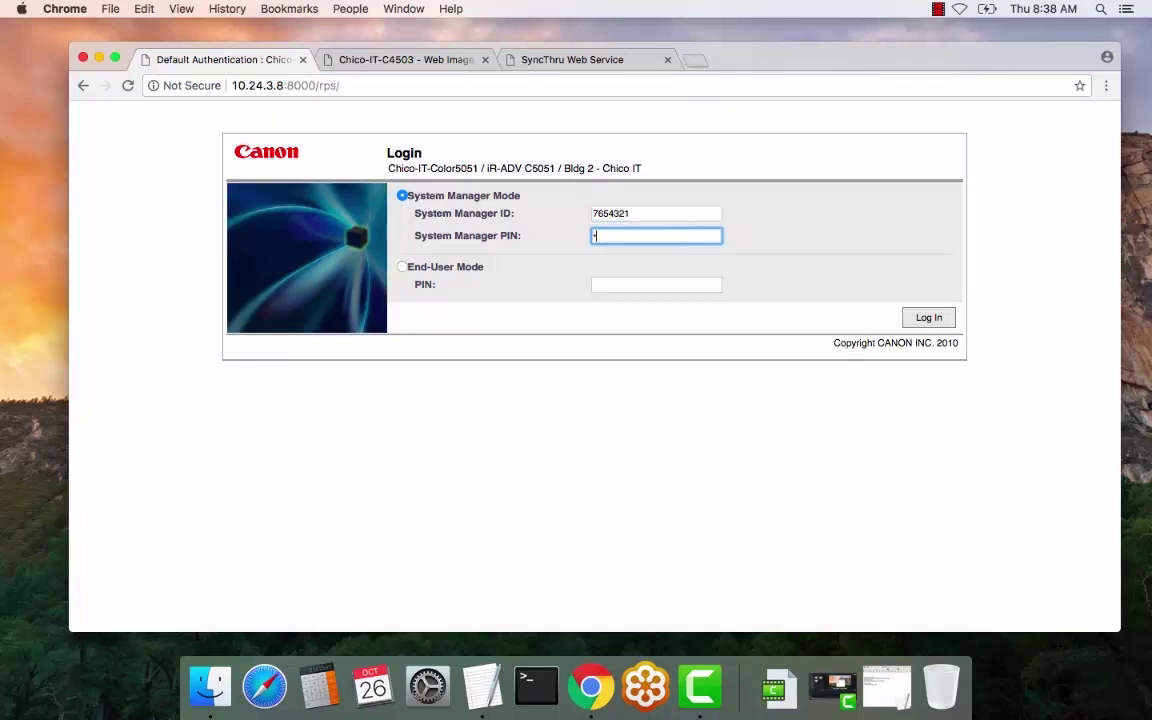
{"action": "type", "text": "1"}
{"action": "left_click", "coordinate": [929, 318]}
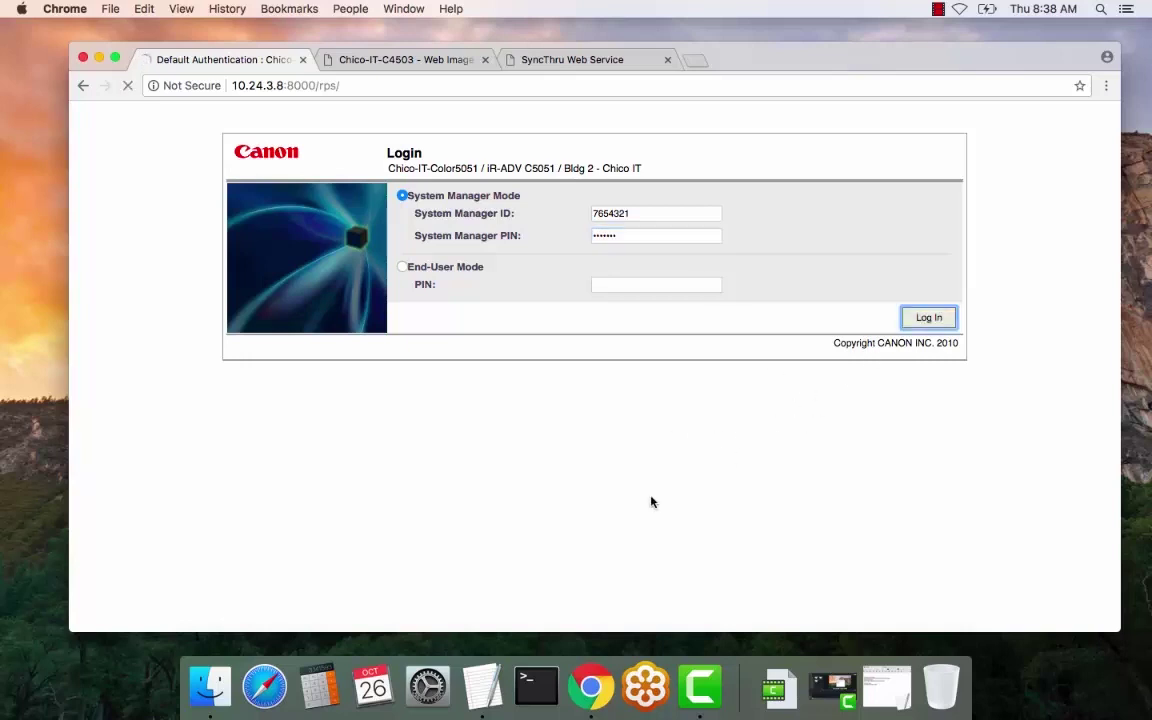
{"action": "left_click", "coordinate": [642, 245]}
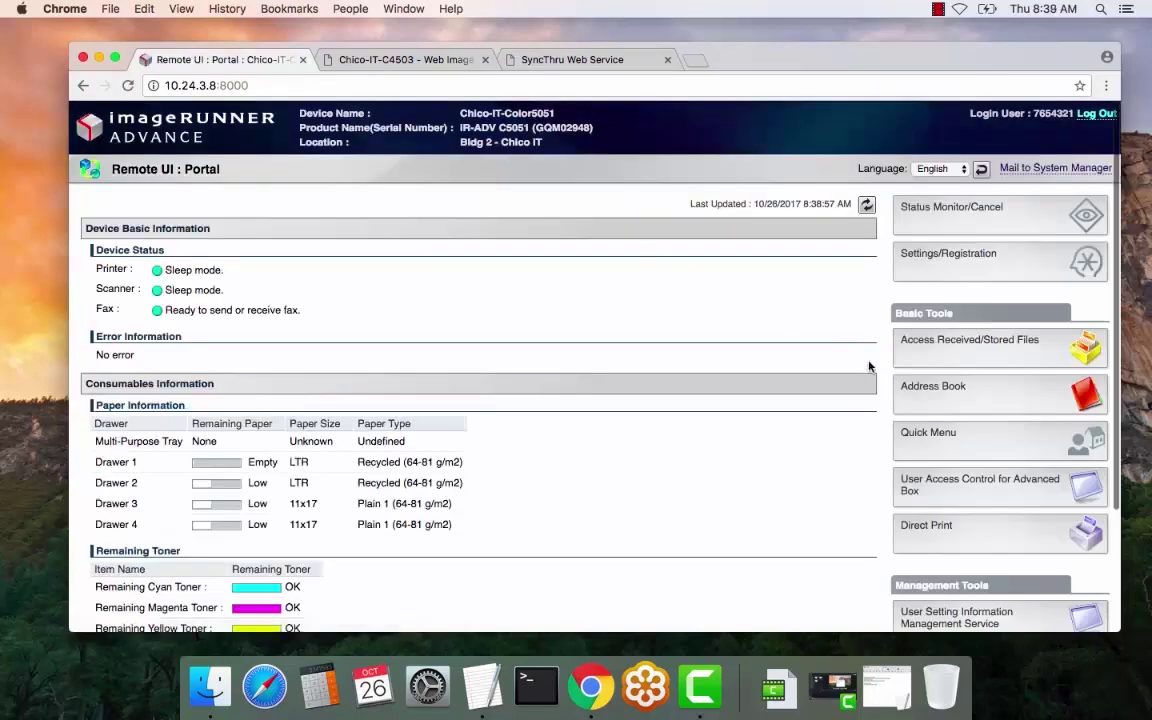
Open Address List 04 in the address book and start registering a new destination
{"action": "left_click", "coordinate": [933, 414]}
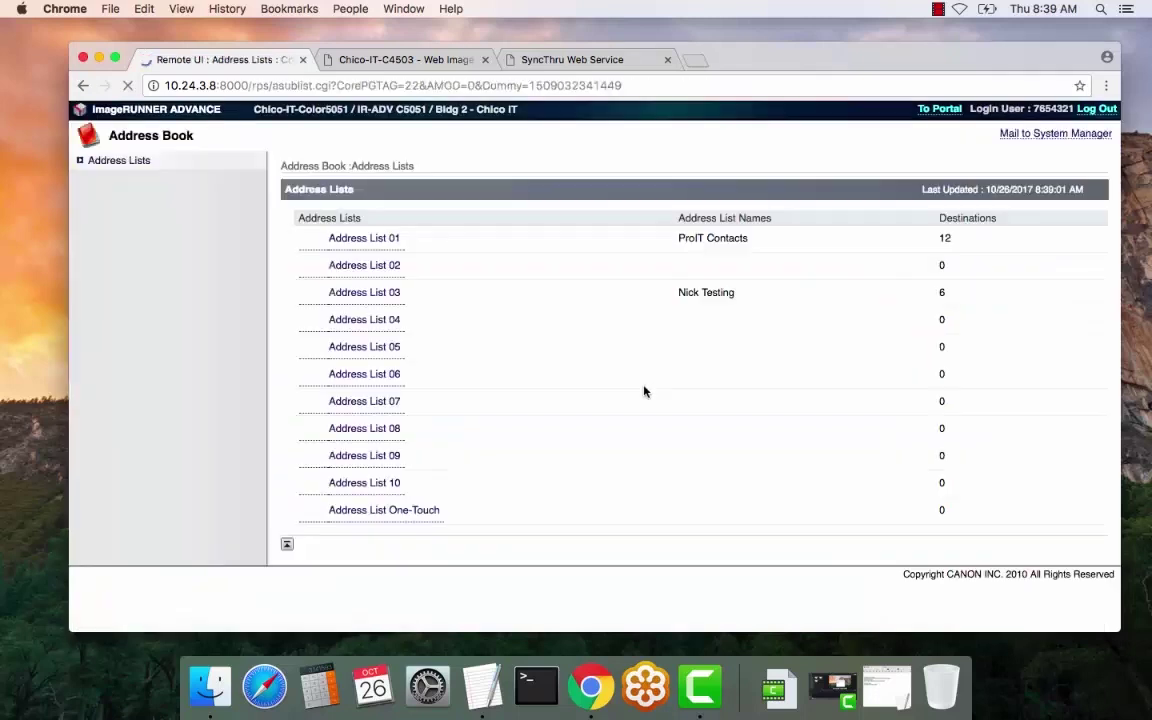
{"action": "left_click", "coordinate": [379, 329]}
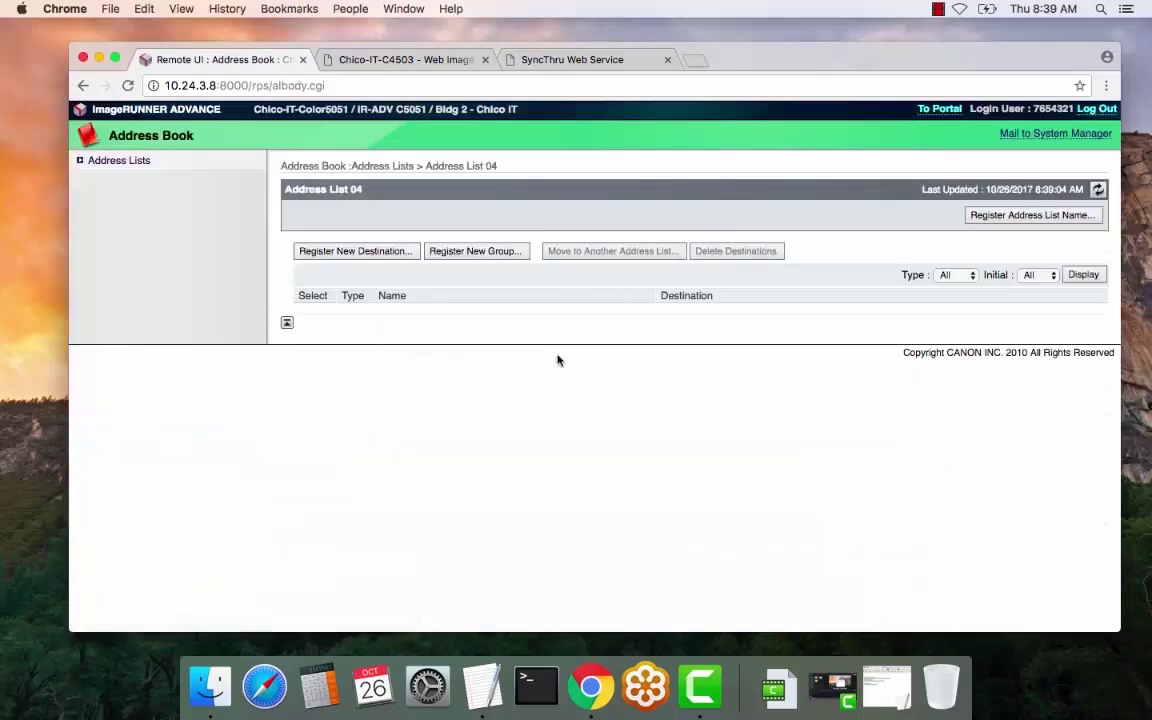
{"action": "left_click", "coordinate": [352, 252]}
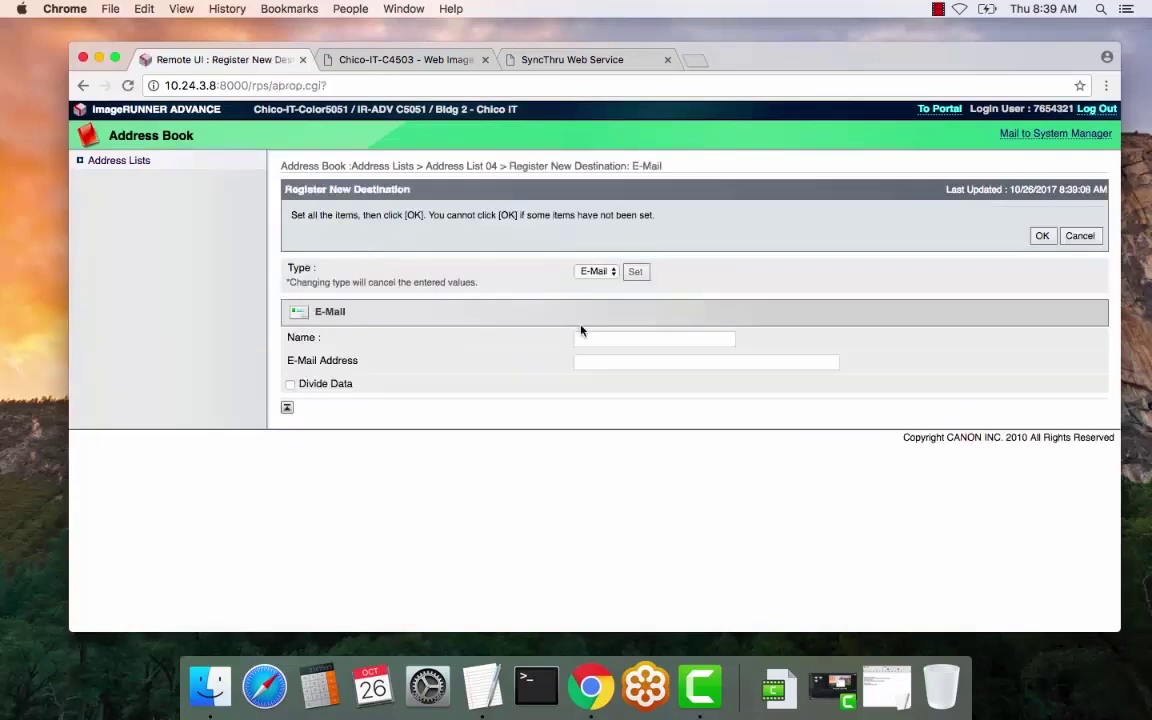
Save an e-mail destination named 'User Name' with a placeholder e-mail address
{"action": "left_click", "coordinate": [605, 337]}
{"action": "type", "text": "User"}
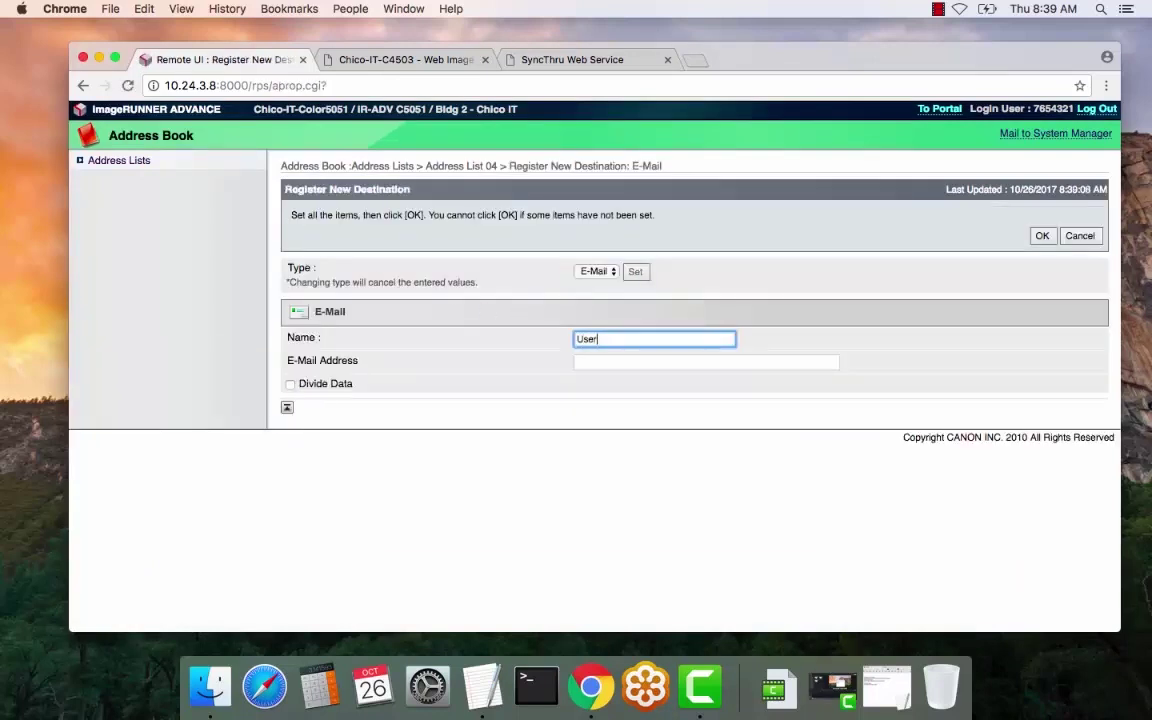
{"action": "type", "text": " Name"}
{"action": "left_click", "coordinate": [706, 362]}
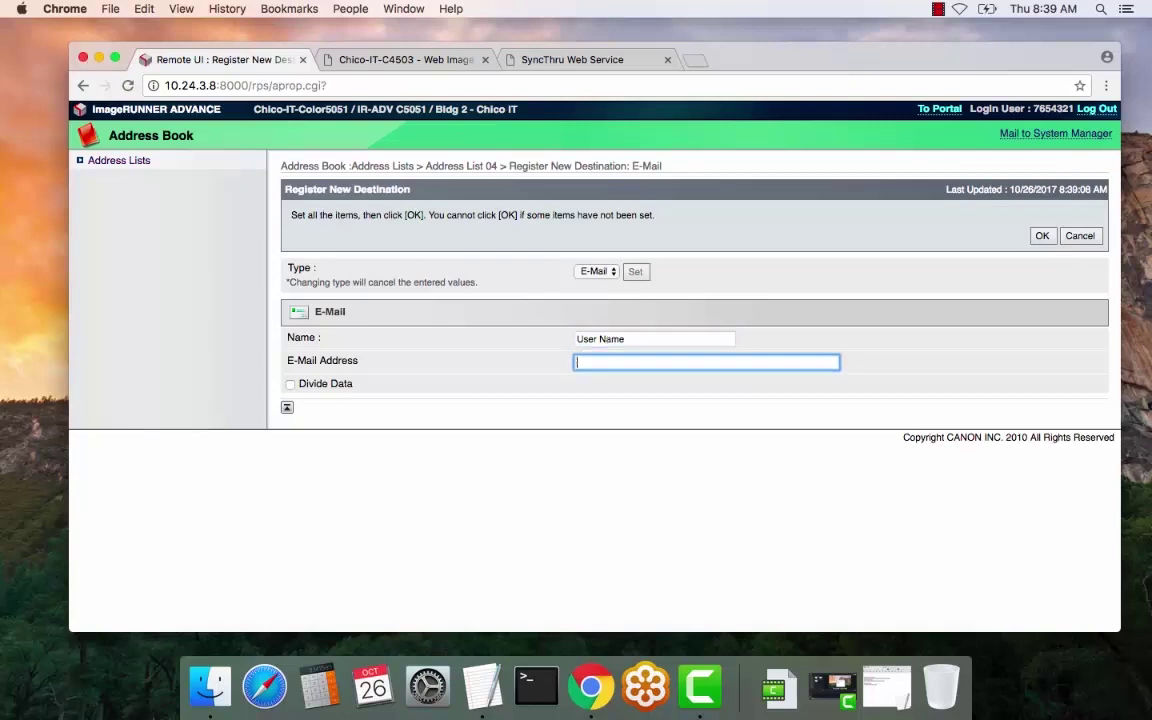
{"action": "type", "text": "email address"}
{"action": "key", "text": "BackSpace"}
{"action": "key", "text": "BackSpace"}
{"action": "key", "text": "BackSpace"}
{"action": "key", "text": "BackSpace"}
{"action": "key", "text": "BackSpace"}
{"action": "key", "text": "BackSpace"}
{"action": "key", "text": "BackSpace"}
{"action": "key", "text": "BackSpace"}
{"action": "key", "text": "BackSpace"}
{"action": "key", "text": "BackSpace"}
{"action": "key", "text": "BackSpace"}
{"action": "key", "text": "BackSpace"}
{"action": "key", "text": "BackSpace"}
{"action": "type", "text": "email@domain.com"}
{"action": "left_click", "coordinate": [1036, 236]}
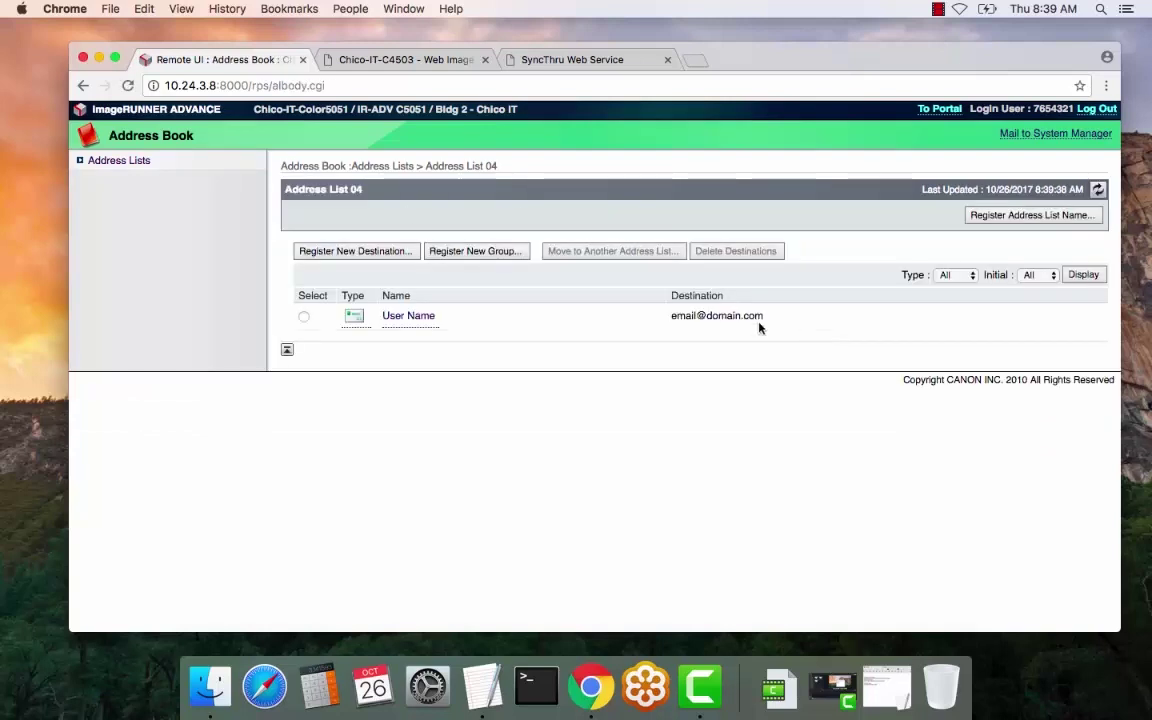
Start a new Fax-type destination and name it 'User Name 1'
{"action": "left_click", "coordinate": [357, 252]}
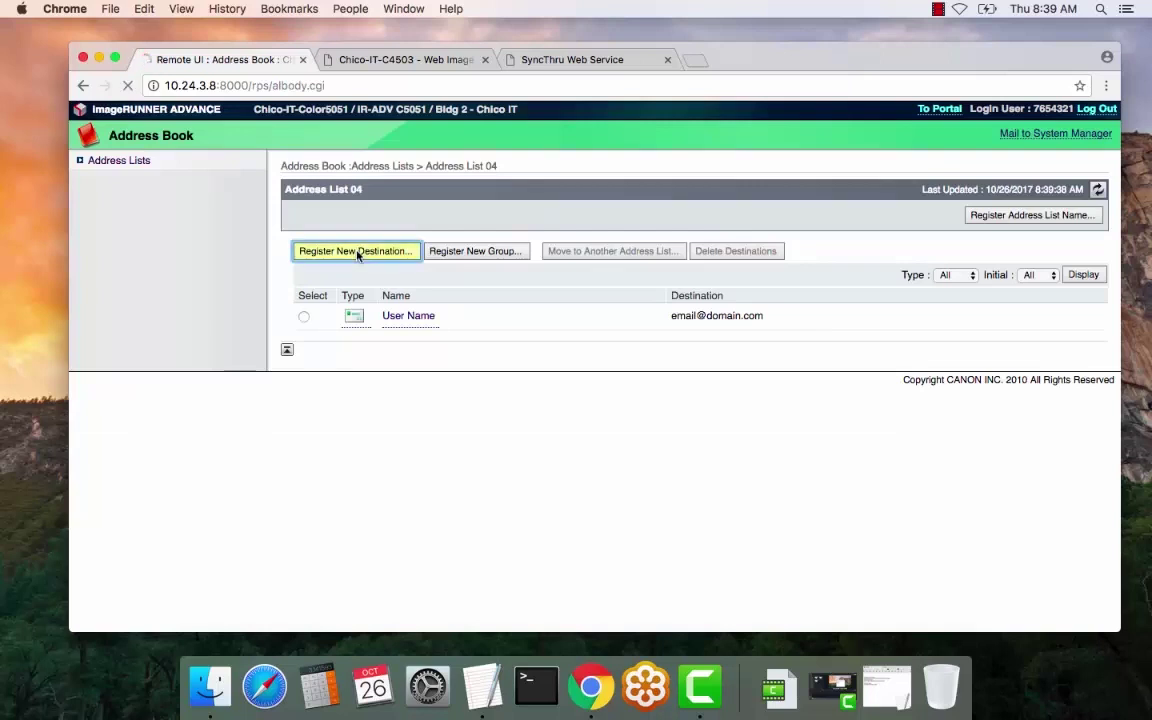
{"action": "left_click", "coordinate": [612, 271]}
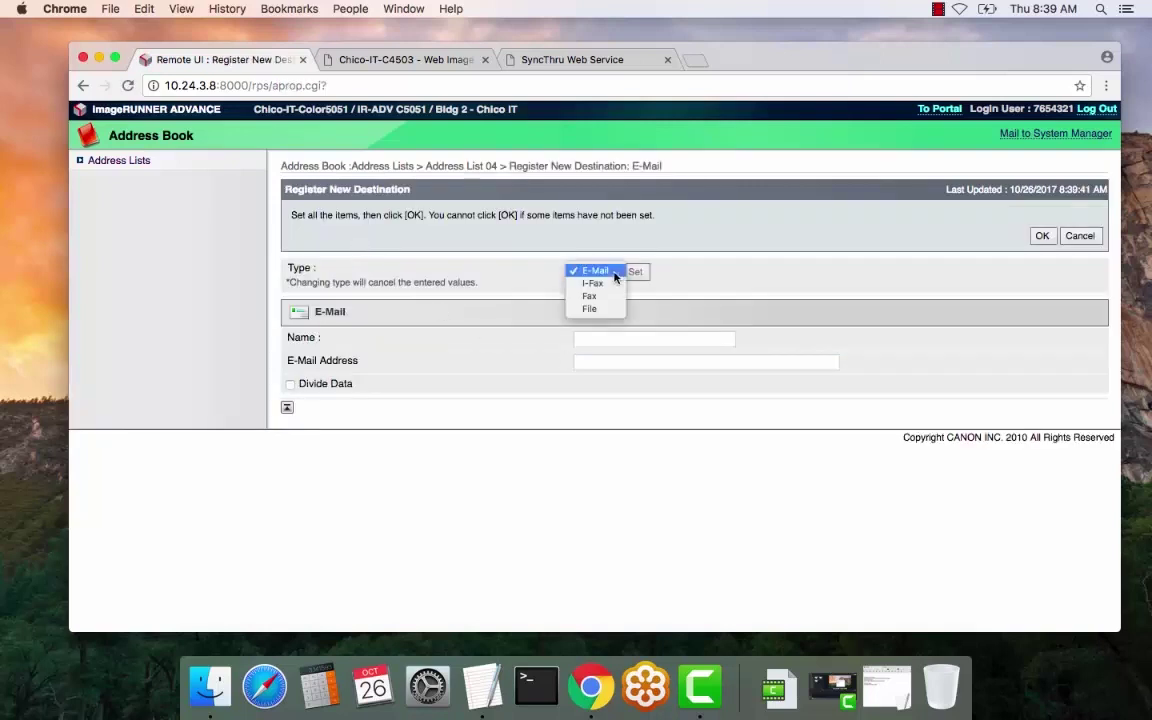
{"action": "left_click", "coordinate": [605, 296]}
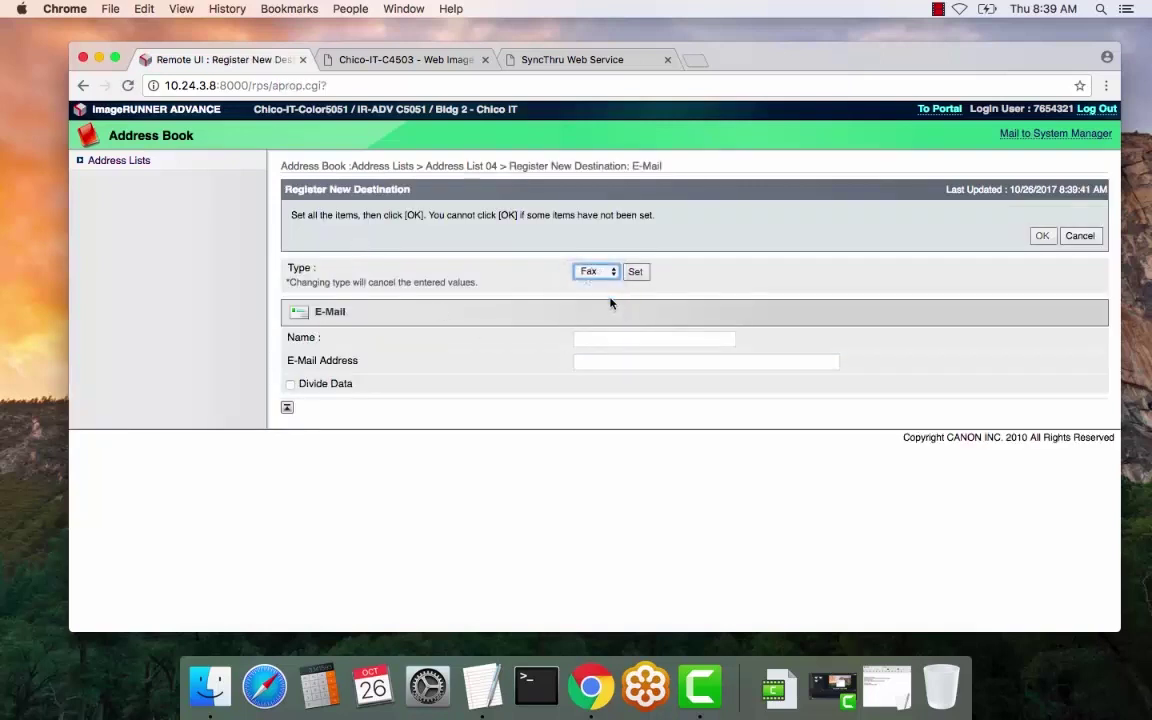
{"action": "left_click", "coordinate": [634, 271]}
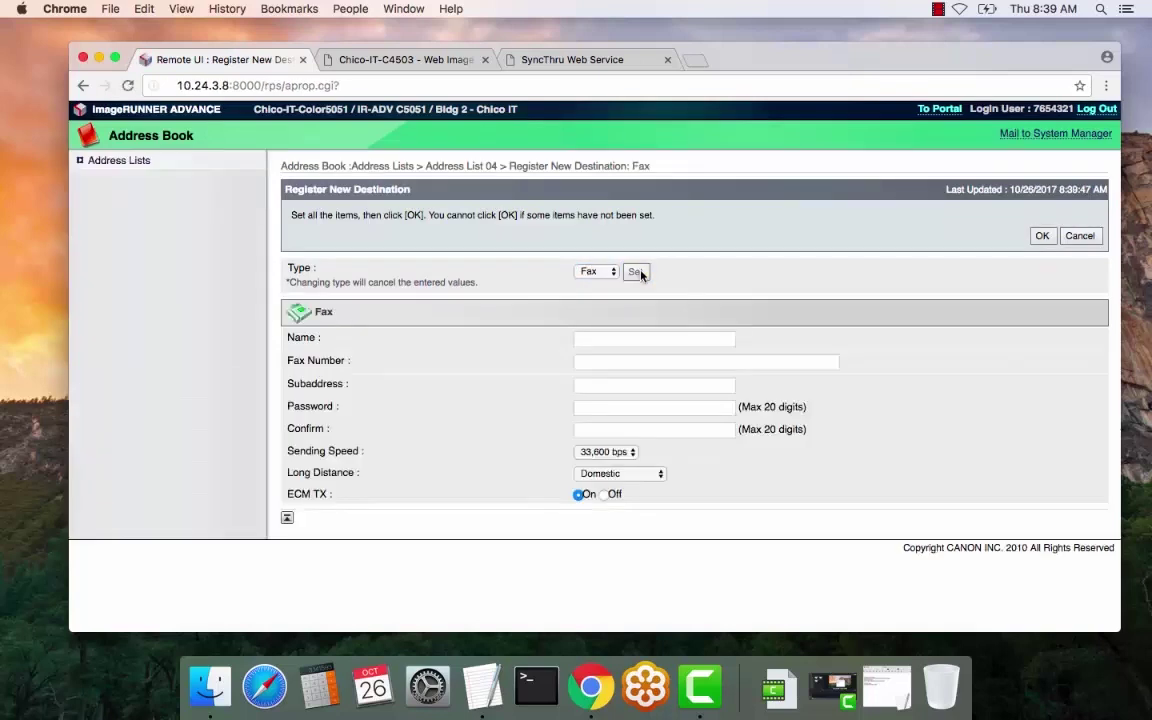
{"action": "left_click", "coordinate": [595, 340]}
{"action": "type", "text": "U"}
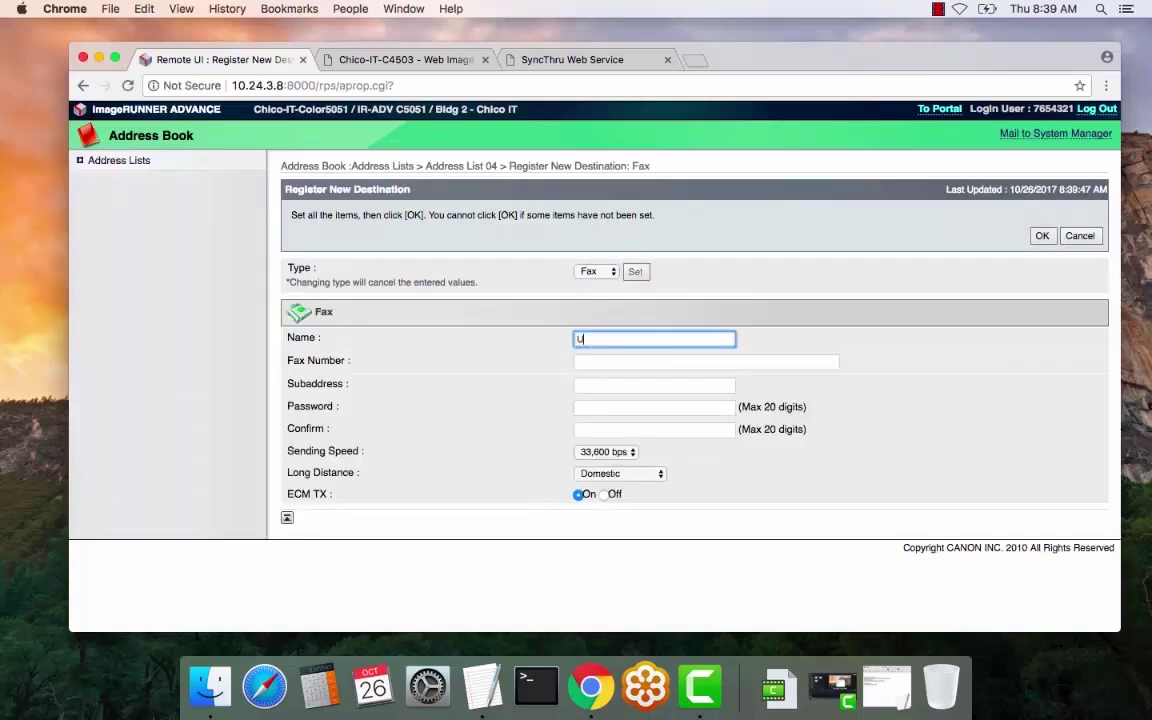
{"action": "type", "text": "ser Name 1"}
Enter a placeholder fax number and save the fax destination
{"action": "left_click", "coordinate": [631, 358]}
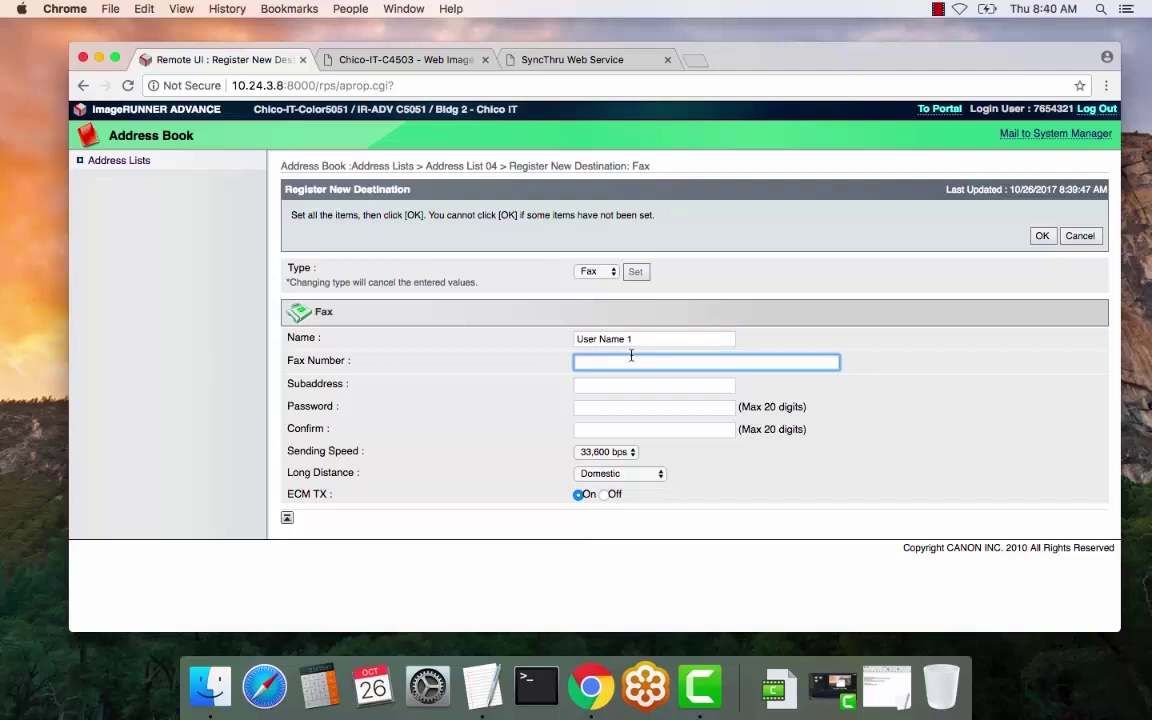
{"action": "type", "text": "000000"}
{"action": "key", "text": "BackSpace"}
{"action": "key", "text": "BackSpace"}
{"action": "key", "text": "BackSpace"}
{"action": "type", "text": "1"}
{"action": "key", "text": "BackSpace"}
{"action": "type", "text": "-000-0000"}
{"action": "type", "text": "9"}
{"action": "key", "text": "BackSpace"}
{"action": "type", "text": "8"}
{"action": "key", "text": "BackSpace"}
{"action": "key", "text": "Delete"}
{"action": "key", "text": "Delete"}
{"action": "key", "text": "Delete"}
{"action": "key", "text": "Delete"}
{"action": "key", "text": "BackSpace"}
{"action": "key", "text": "BackSpace"}
{"action": "key", "text": "BackSpace"}
{"action": "key", "text": "BackSpace"}
{"action": "key", "text": "BackSpace"}
{"action": "type", "text": "0000"}
{"action": "left_click", "coordinate": [1042, 235]}
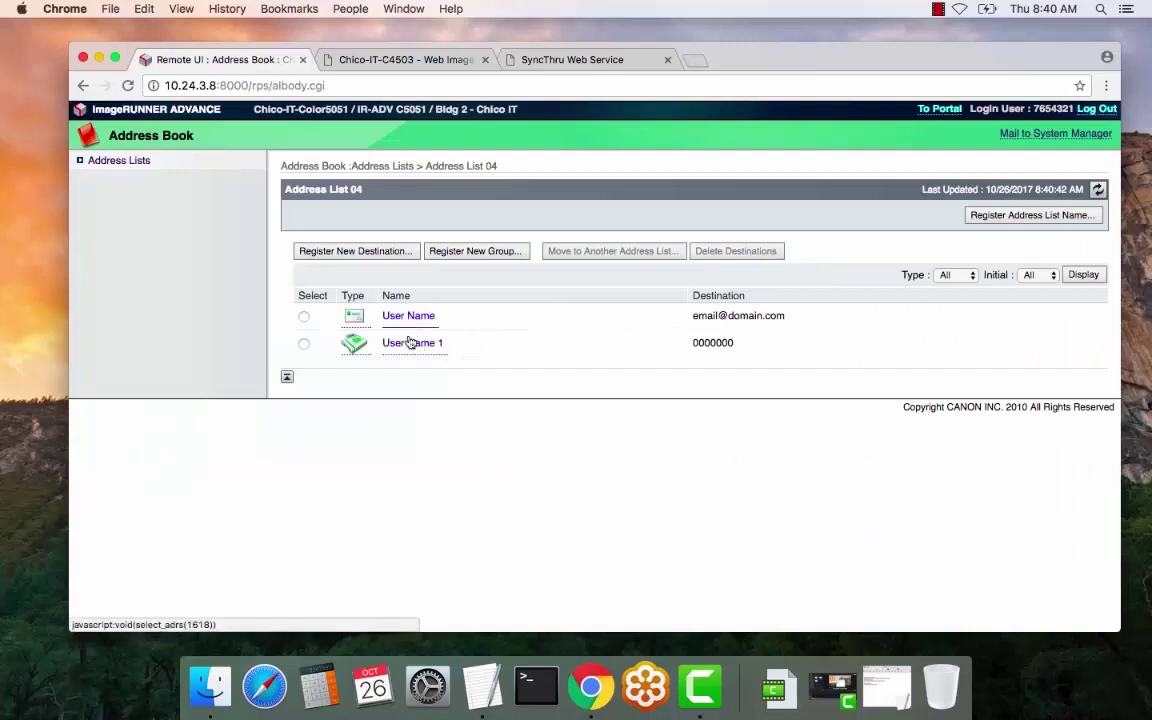
On Address List 04's rename page, try 'Office 4', 'Dept 2', 'Building 3', then leave the name blank
{"action": "left_click", "coordinate": [1030, 216]}
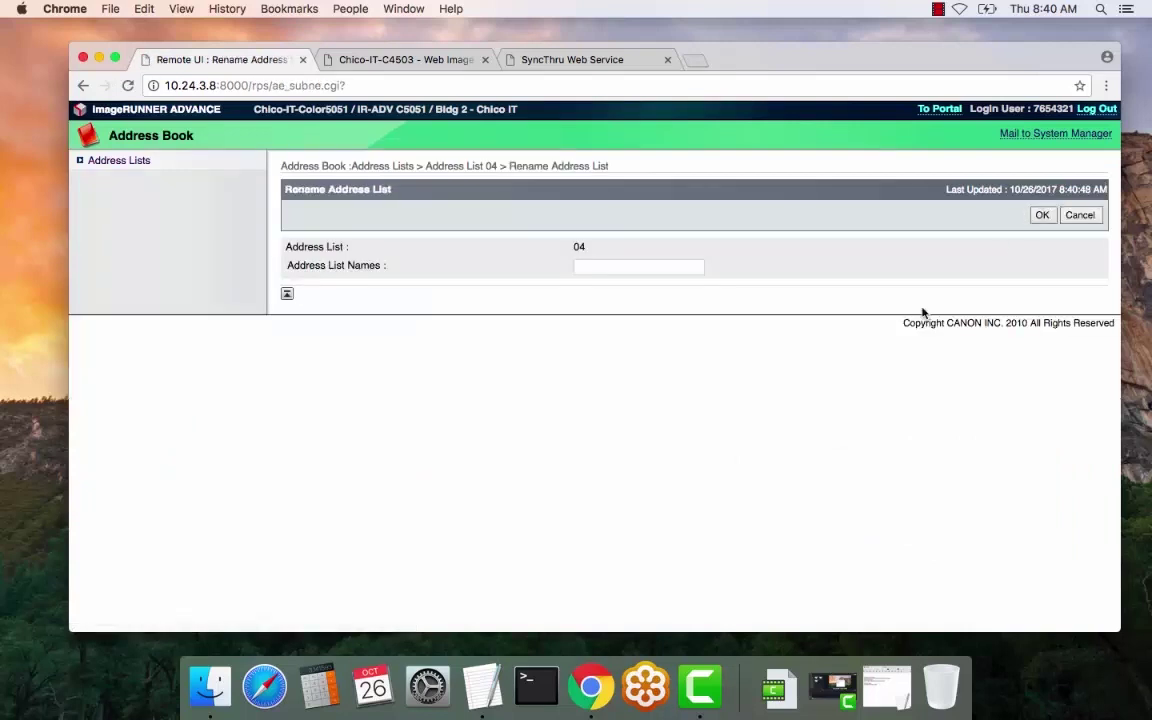
{"action": "left_click", "coordinate": [612, 266]}
{"action": "type", "text": "Building 3"}
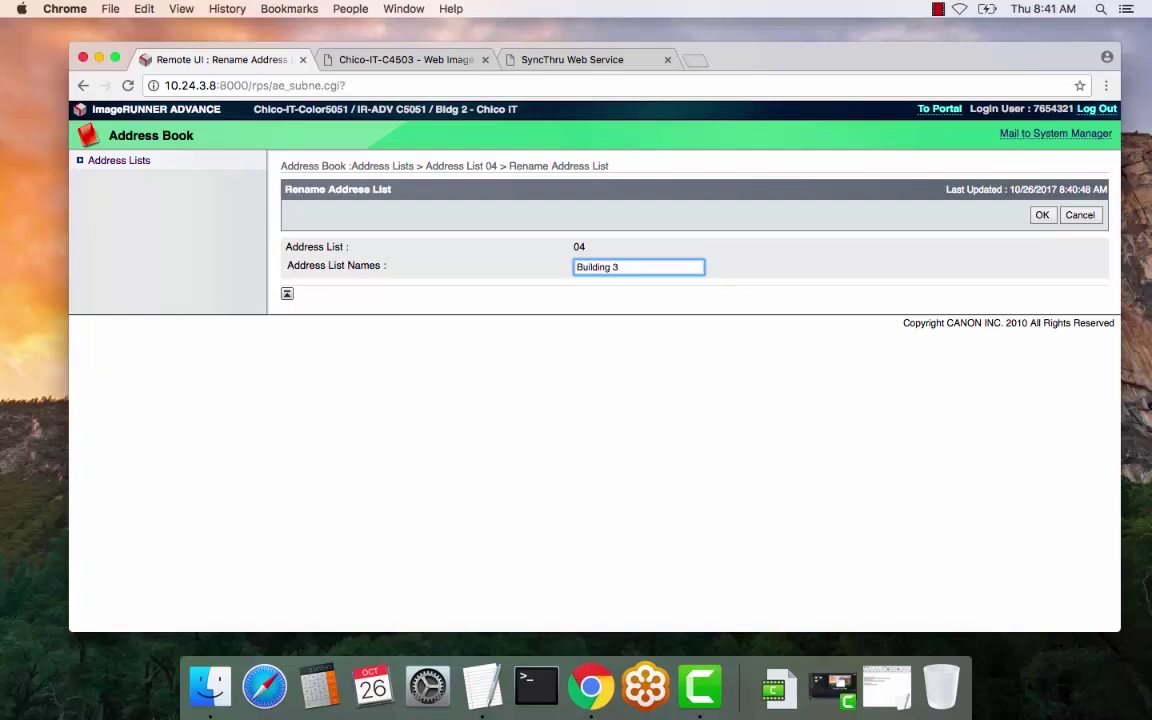
{"action": "key", "text": "BackSpace"}
{"action": "key", "text": "BackSpace"}
{"action": "key", "text": "BackSpace"}
{"action": "key", "text": "BackSpace"}
{"action": "key", "text": "BackSpace"}
{"action": "key", "text": "BackSpace"}
{"action": "key", "text": "BackSpace"}
{"action": "key", "text": "BackSpace"}
{"action": "key", "text": "BackSpace"}
{"action": "key", "text": "BackSpace"}
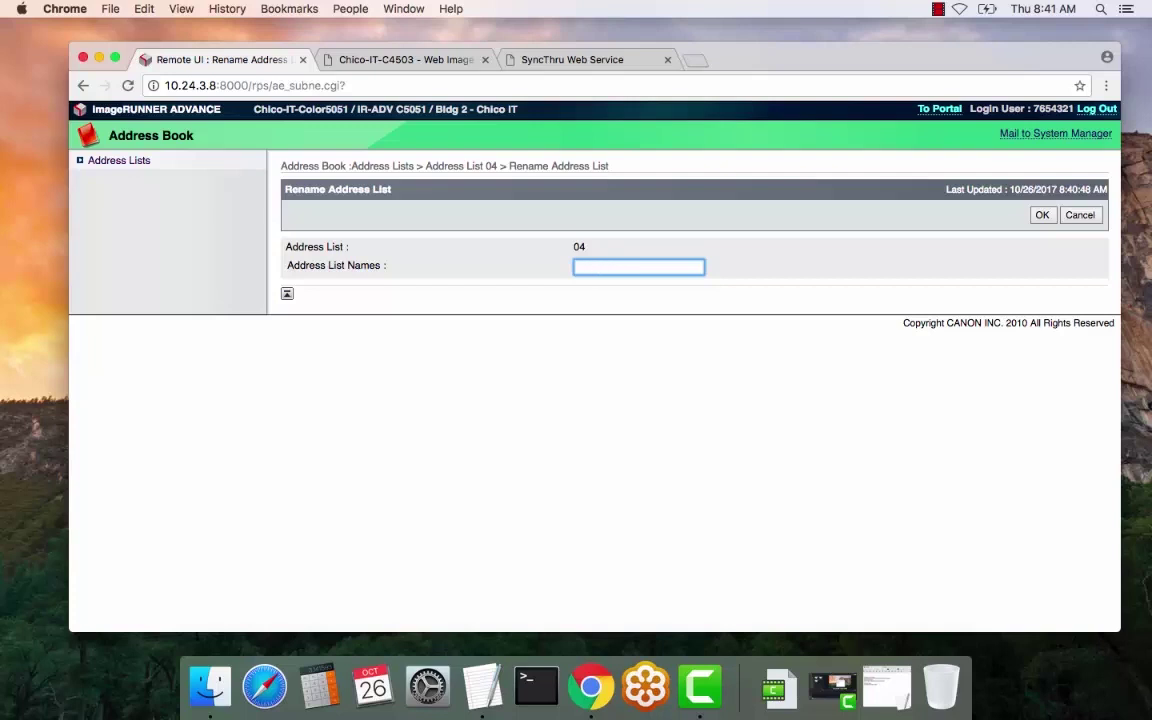